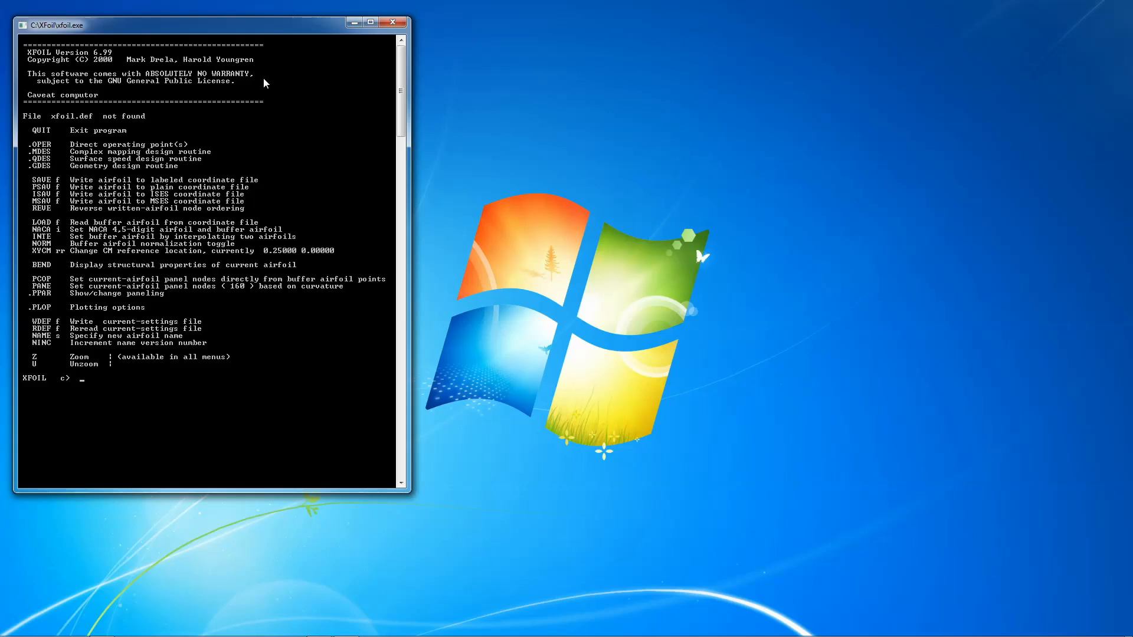
# Generate the NACA 2210 airfoil and compute its inviscid operating point at an angle of attack of 3 degrees.
pyautogui.write('naca 2210')
pyautogui.press('Return')
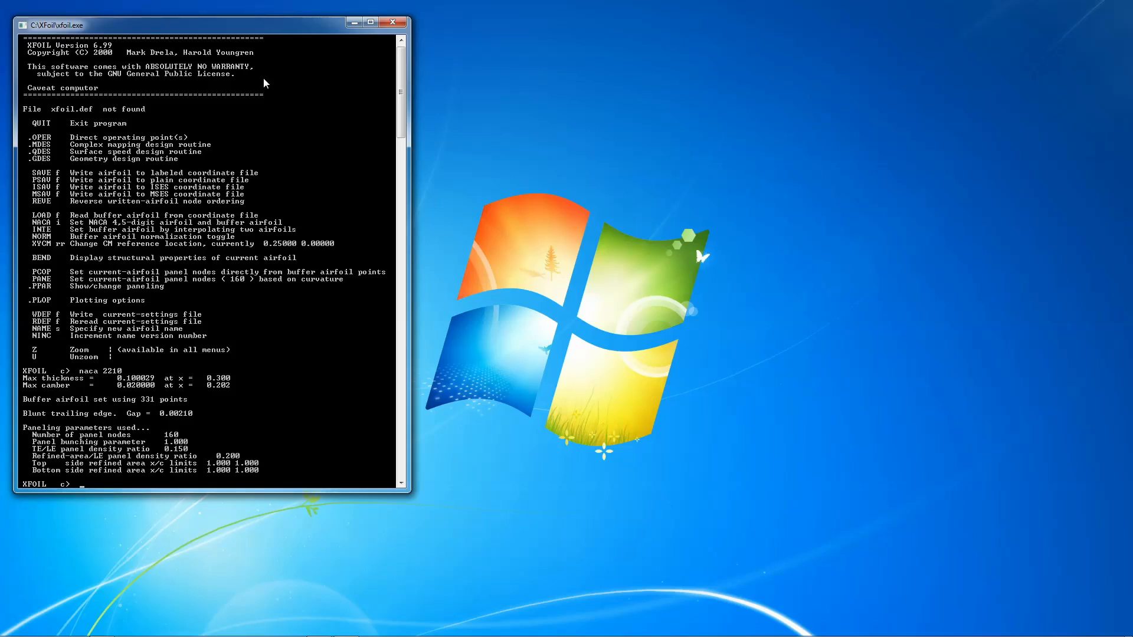
pyautogui.write('oper')
pyautogui.press('Return')
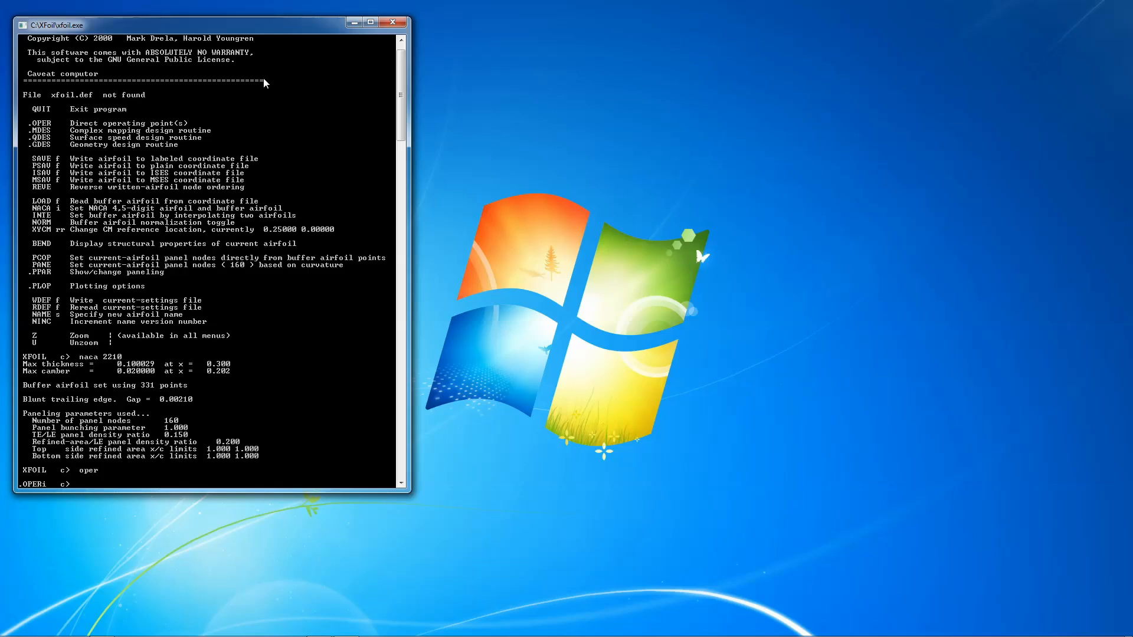
pyautogui.write('alfa 3')
pyautogui.press('Return')
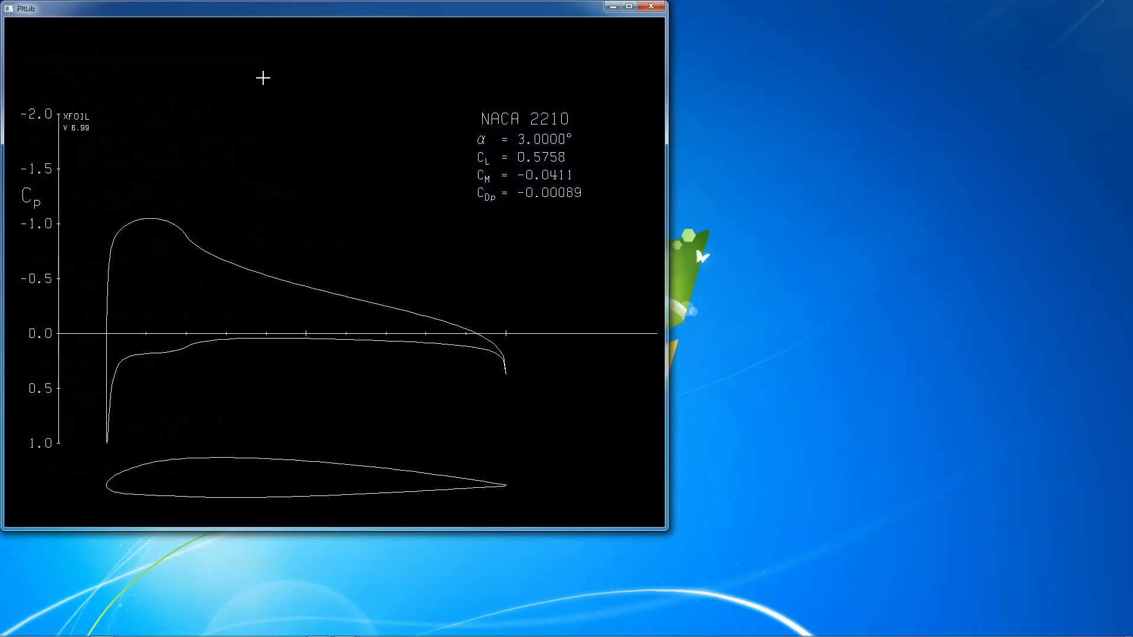
# Place the plot window beside the console and solve the viscous case at Reynolds number 13e6 and alpha 3 degrees.
pyautogui.moveTo(202, 17); pyautogui.dragTo(639, 35)
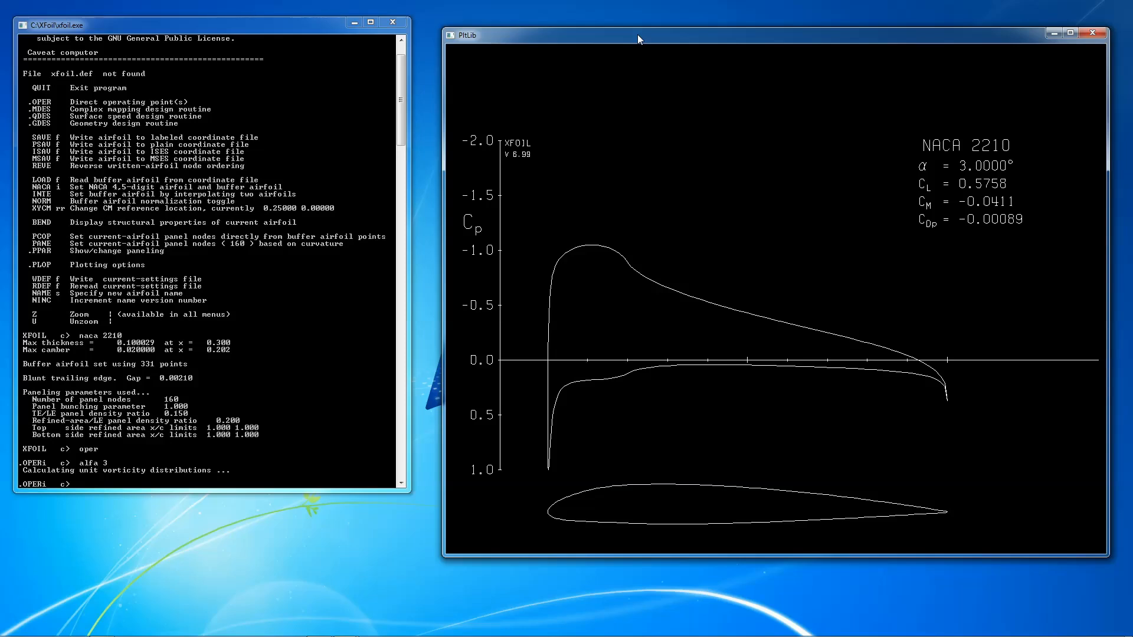
pyautogui.click(150, 26)
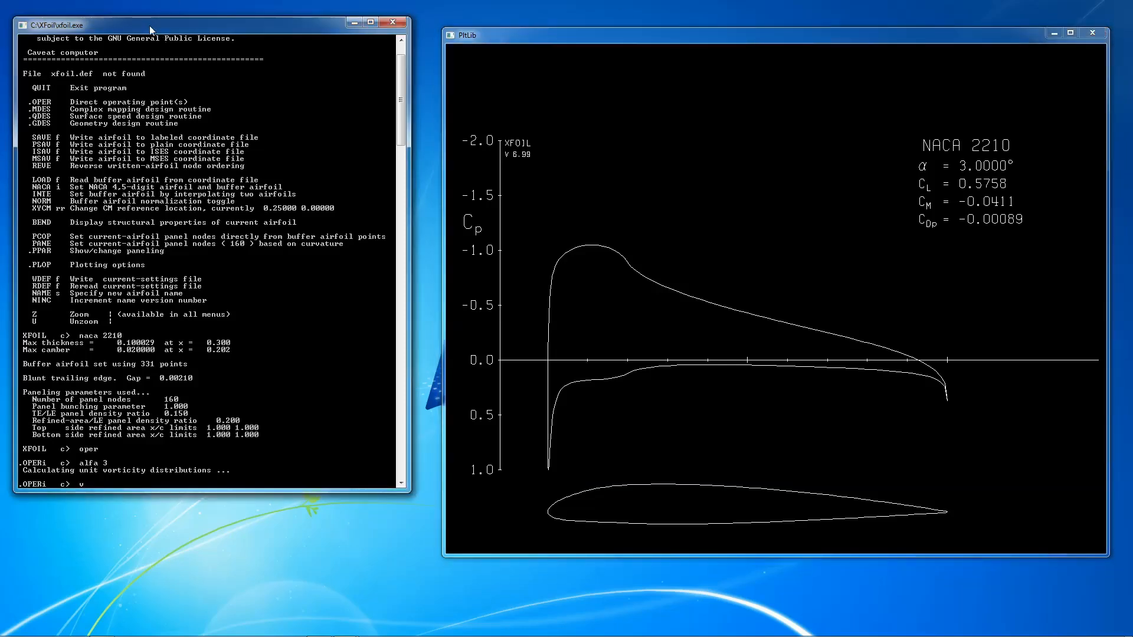
pyautogui.press('Return')
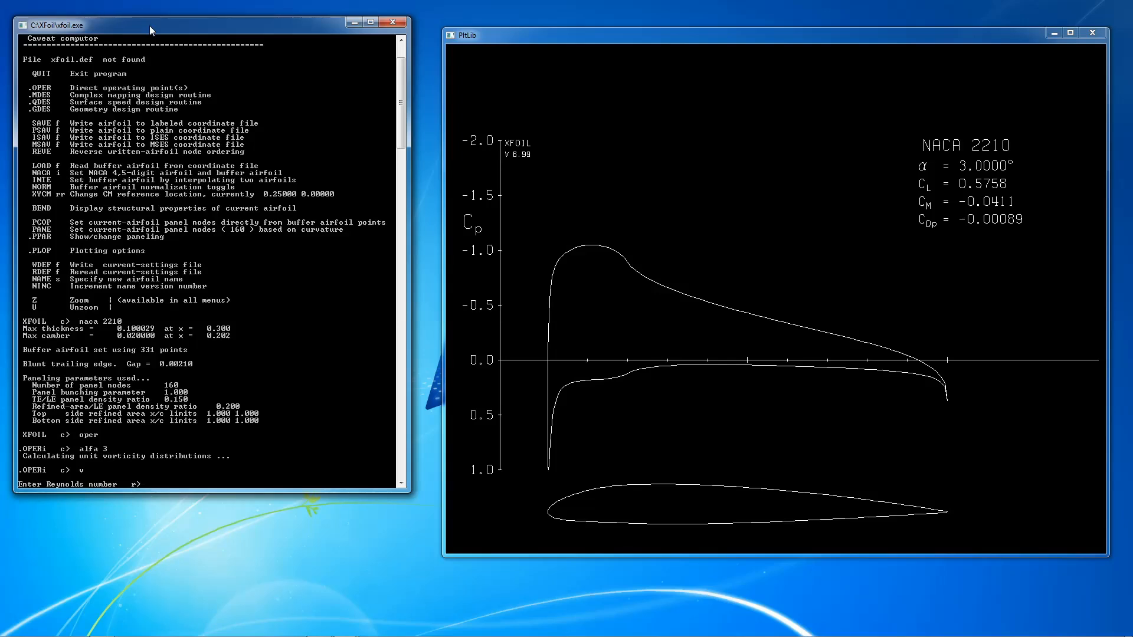
pyautogui.write('13e6')
pyautogui.press('Return')
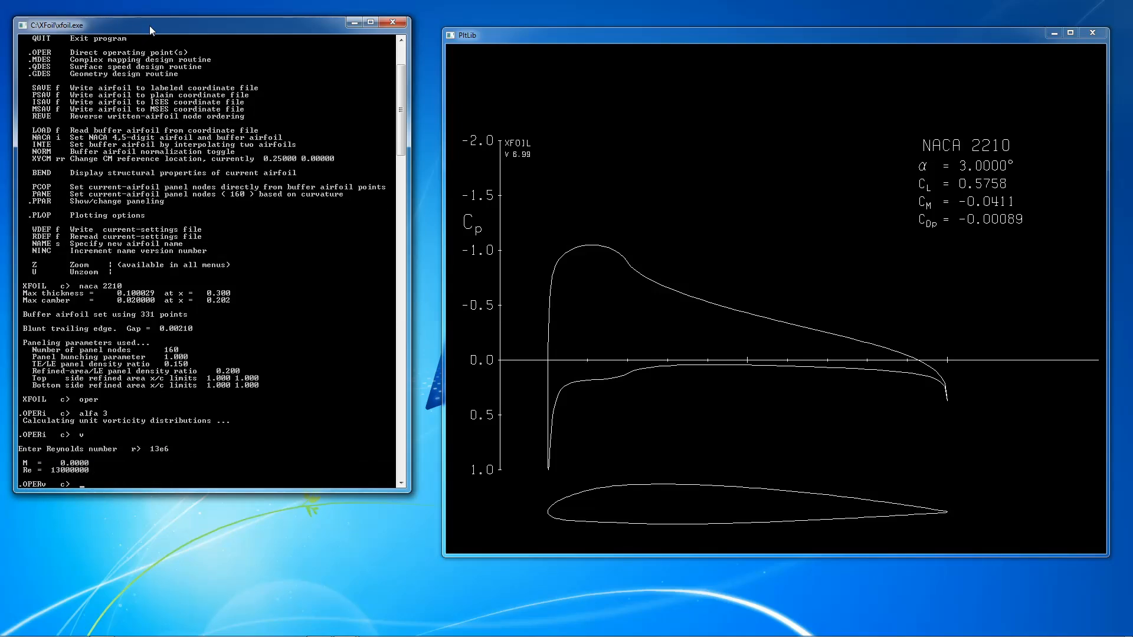
pyautogui.write('alfa 3')
pyautogui.press('Return')
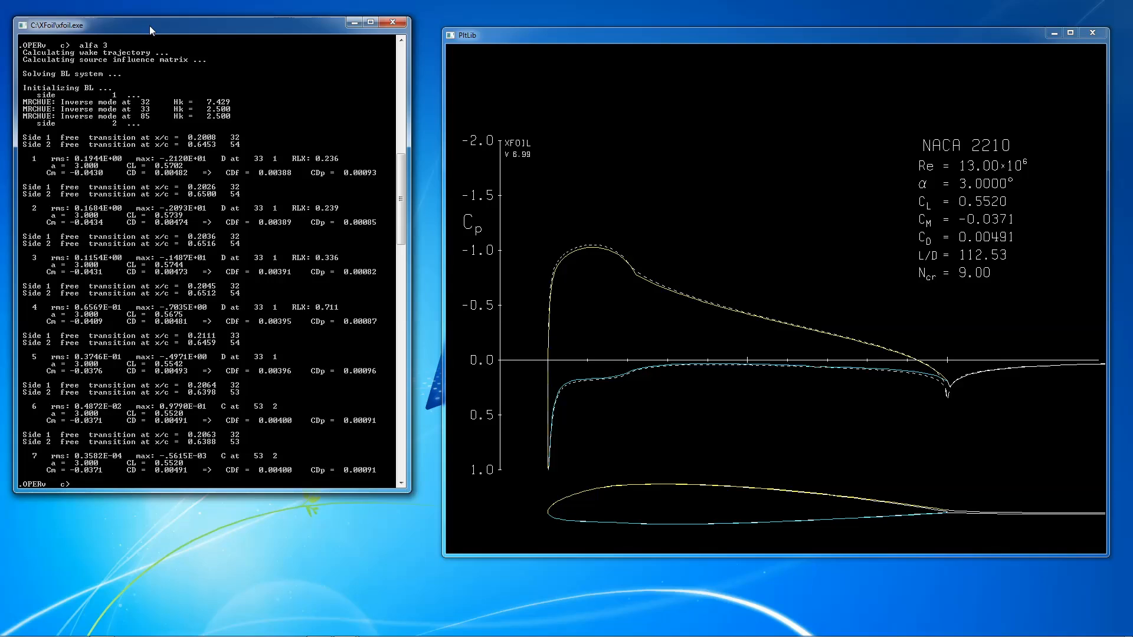
# Solve the operating point at a lift coefficient of 0.2, raising the viscous iteration limit to 180 and rerunning it.
pyautogui.write('cl 0.2')
pyautogui.press('Return')
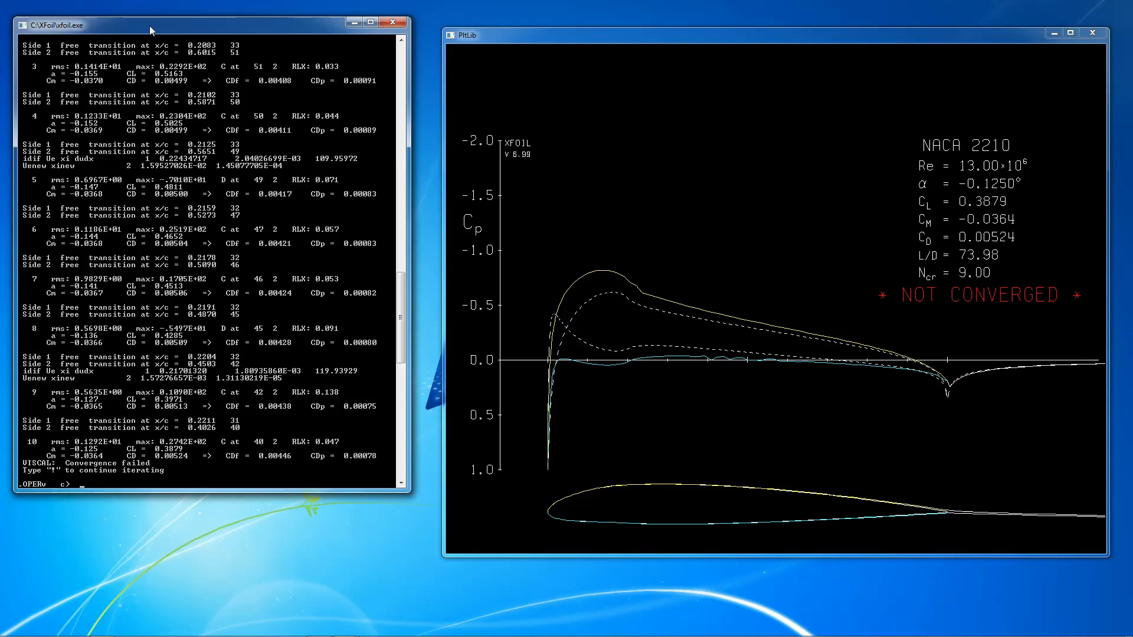
pyautogui.write('iter 180')
pyautogui.press('Return')
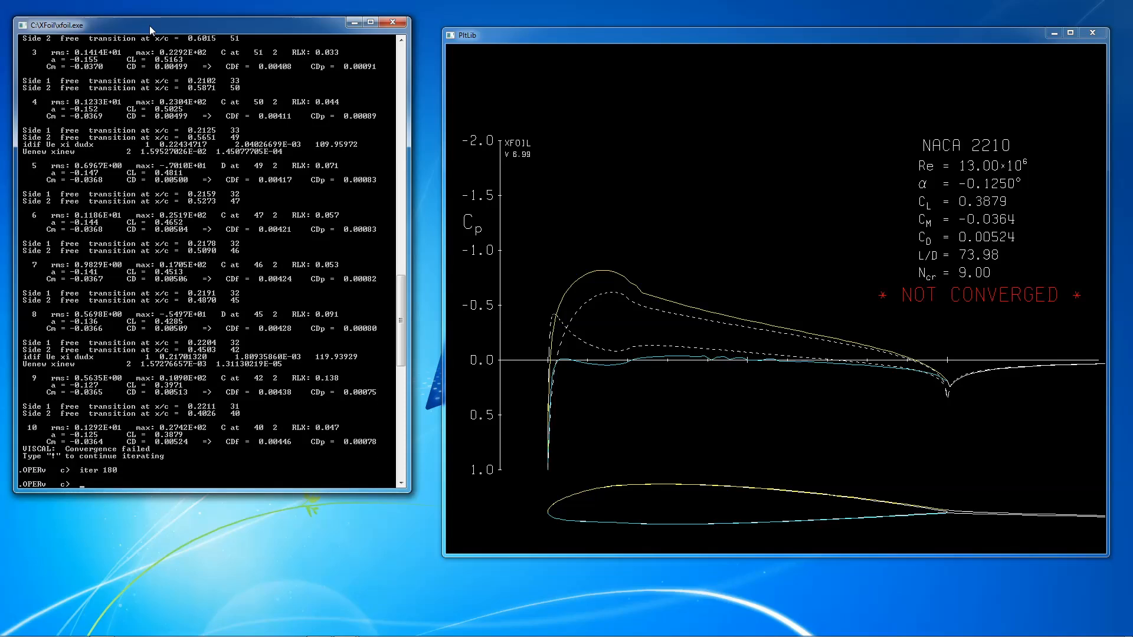
pyautogui.write('cl 0.2')
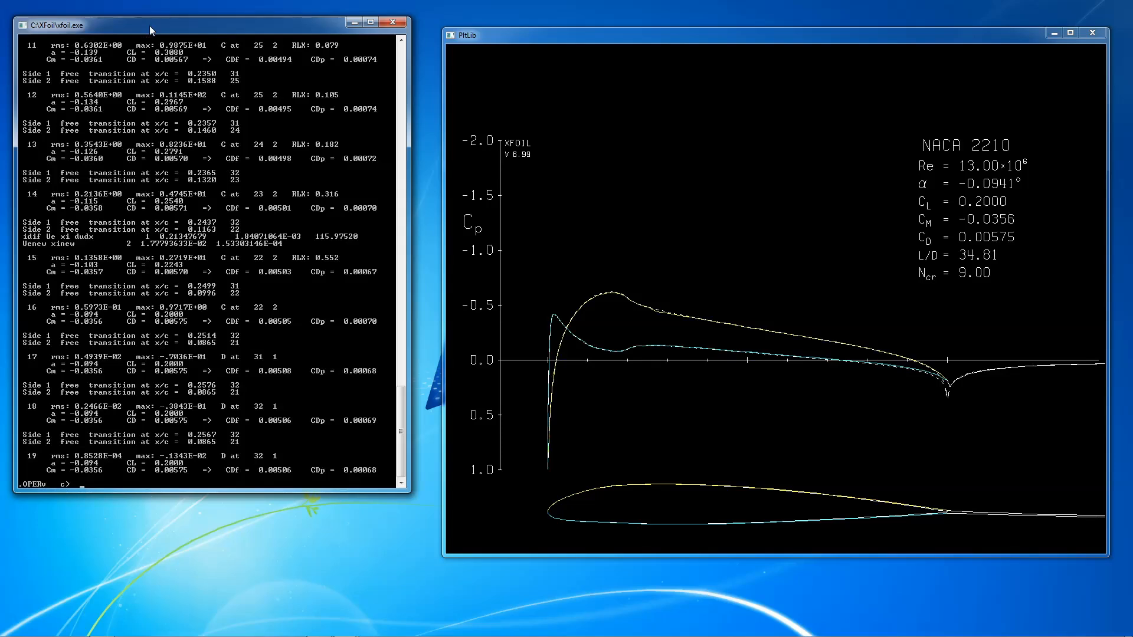
# Solve the viscous operating points of the NACA 2210 at angles of attack of 0 and -3 degrees.
pyautogui.write('alfa 0')
pyautogui.press('Return')
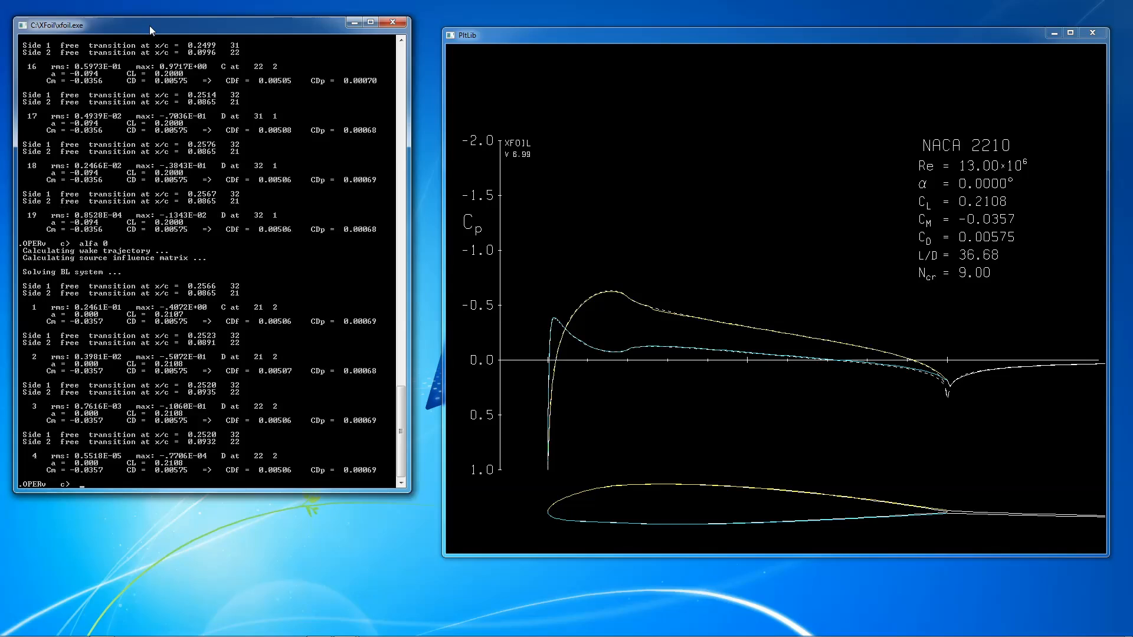
pyautogui.write('alfa -3')
pyautogui.press('Return')
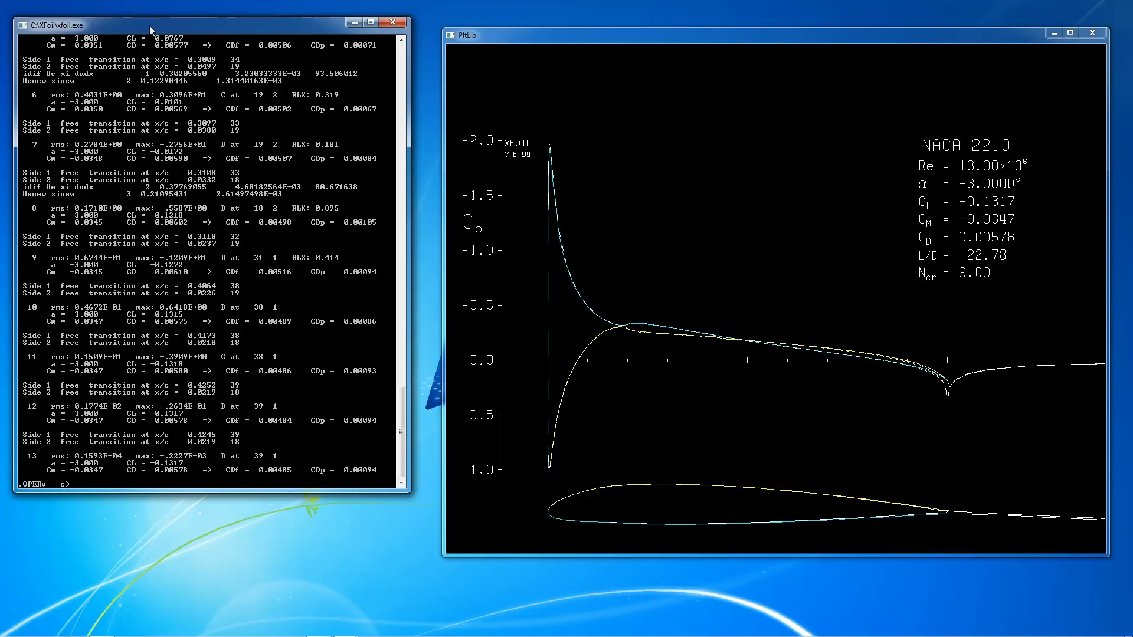
# Solve the viscous operating points of the NACA 2210 at prescribed lift coefficients of 0 and 0.5.
pyautogui.write('cl 0')
pyautogui.press('Return')
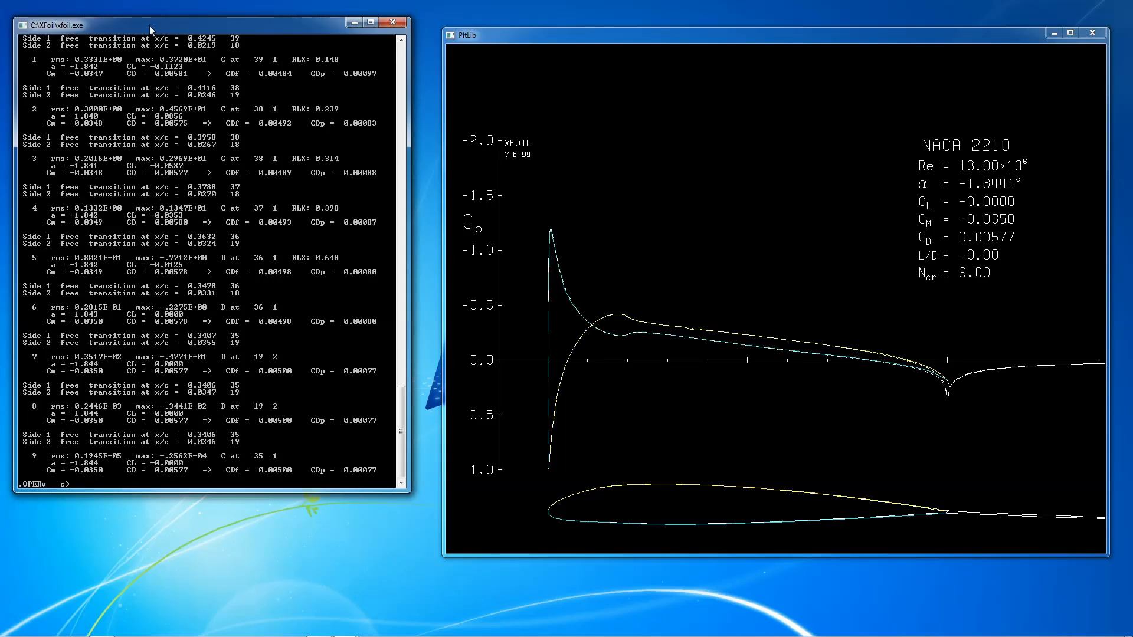
pyautogui.write('cl .5')
pyautogui.press('Return')
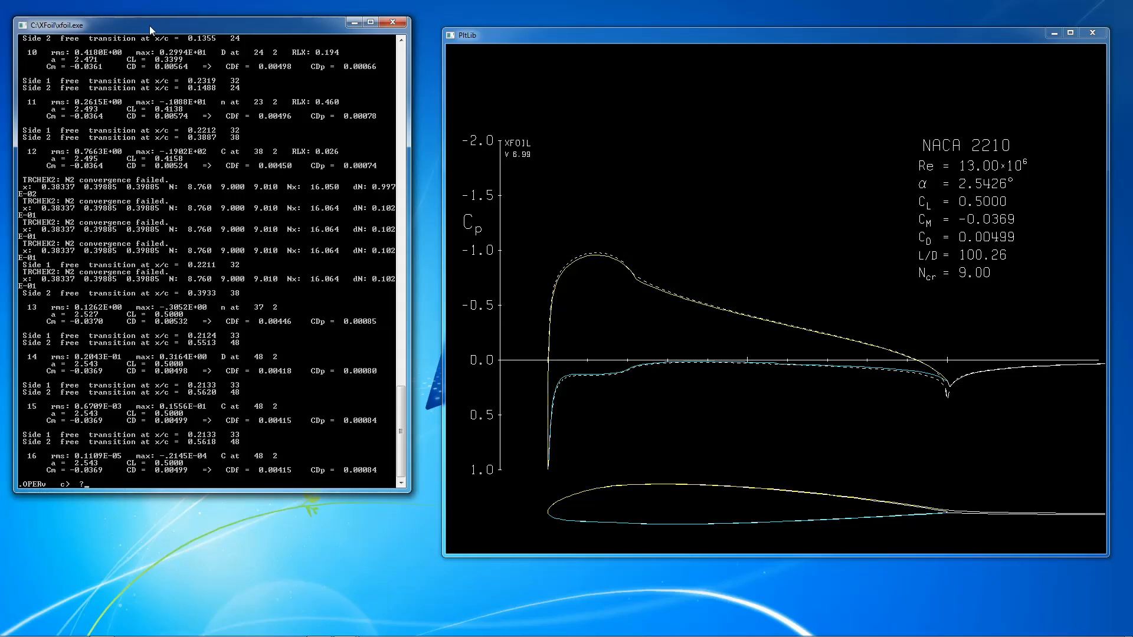
# List the operating-point commands and solve the airfoil at alpha 5 degrees and at a lift coefficient of -0.2.
pyautogui.press('Return')
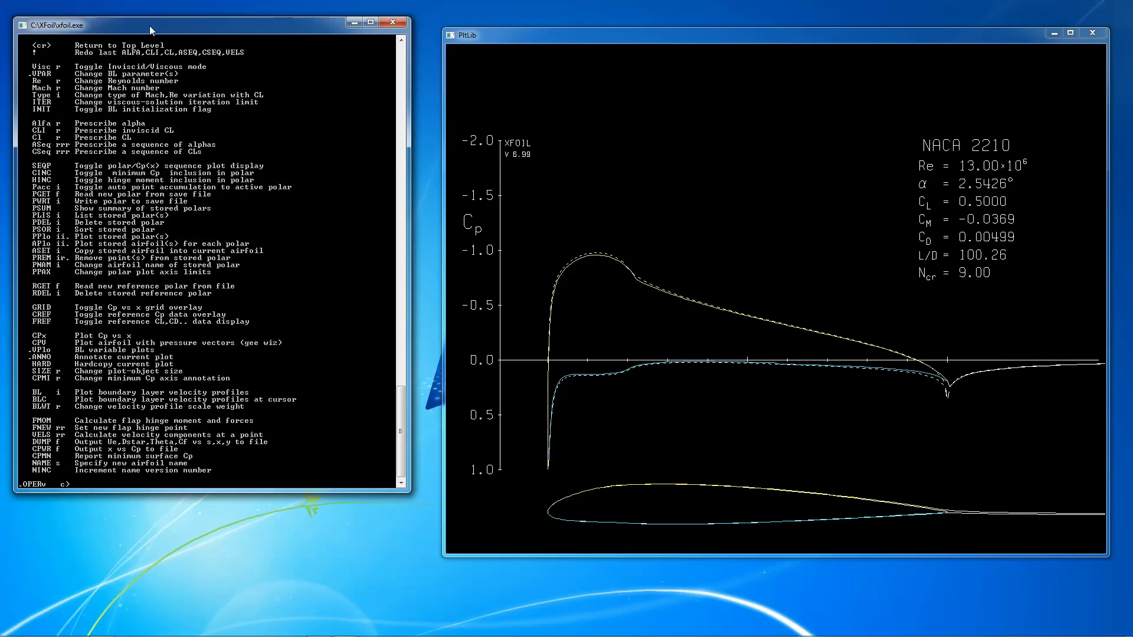
pyautogui.press('Return')
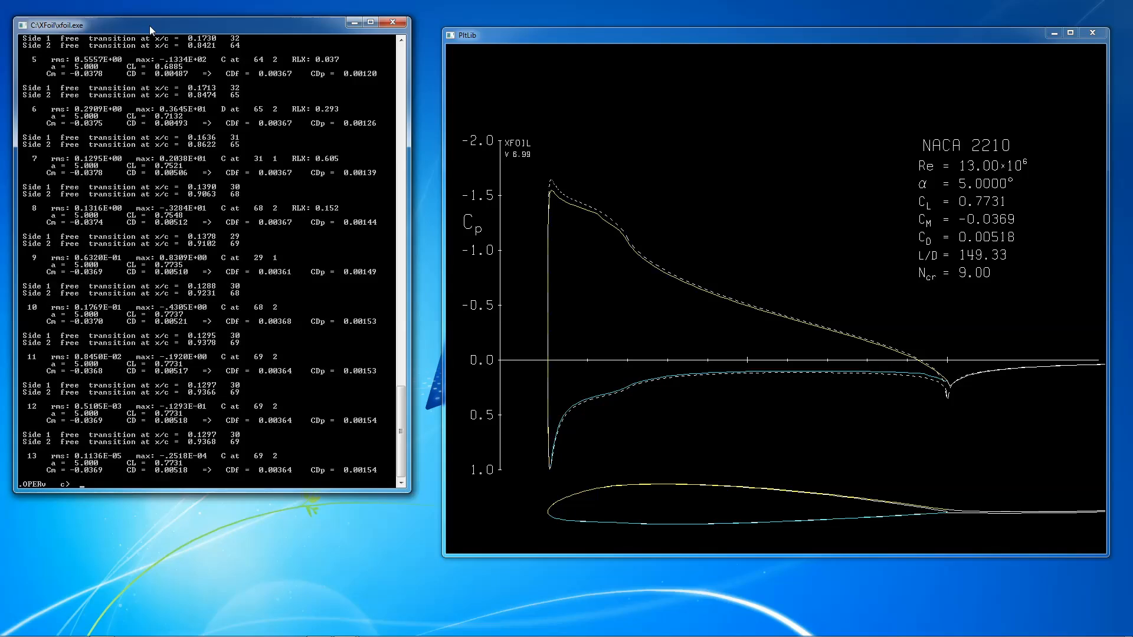
pyautogui.write('c-.2')
pyautogui.press('Return')
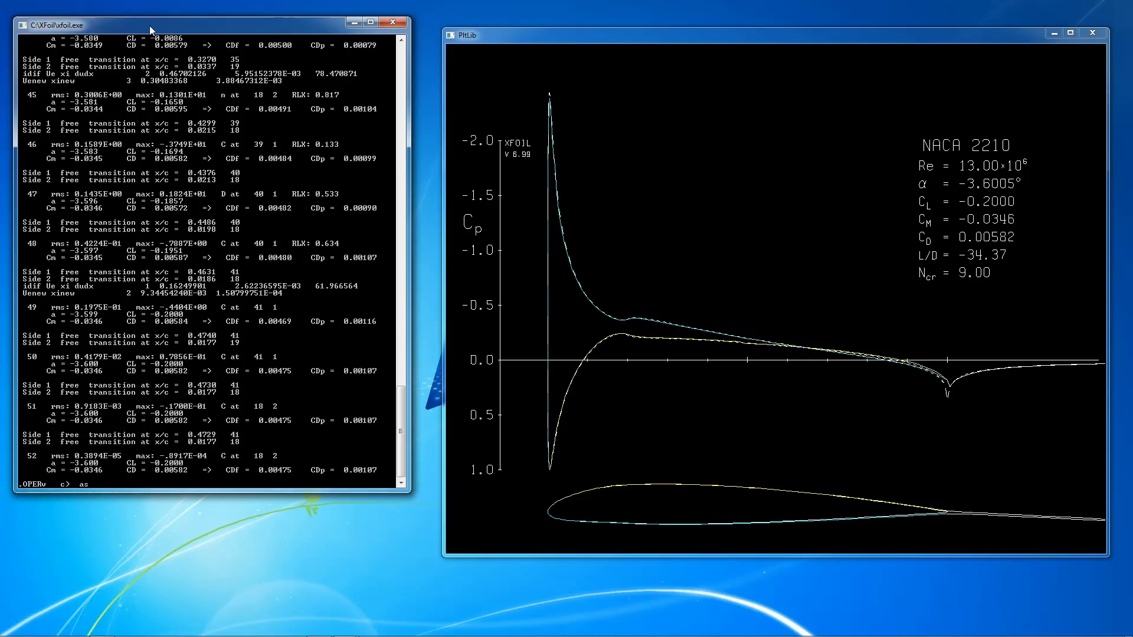
# Run an angle-of-attack sweep of the NACA 2210 from 0 to 6 degrees in 0.5 degree increments.
pyautogui.write('0 6 0.5')
pyautogui.press('Return')
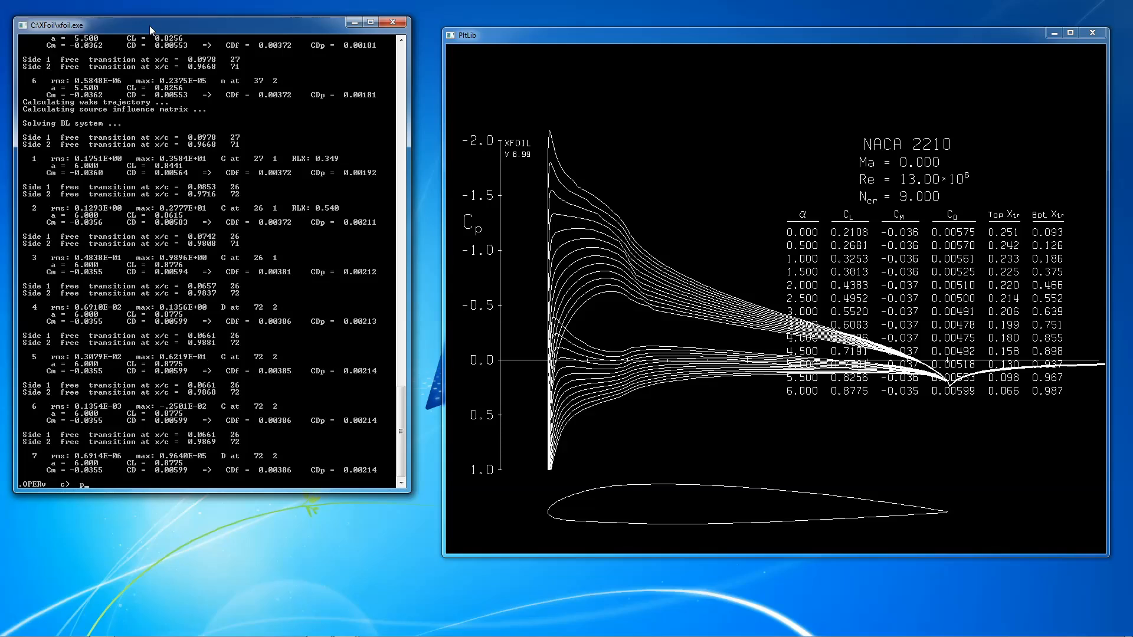
# Enable polar accumulation without save or dump files and sweep the NACA 2210 from -4 to 20 degrees in 0.5 degree increments.
pyautogui.press('Return')
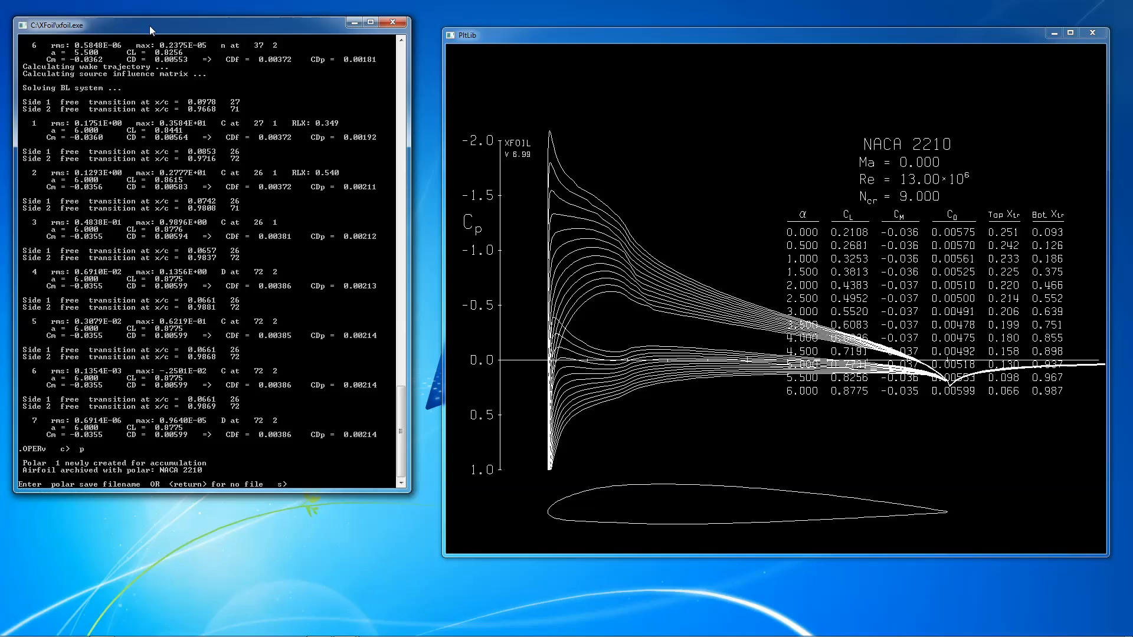
pyautogui.press('Return')
pyautogui.press('Return')
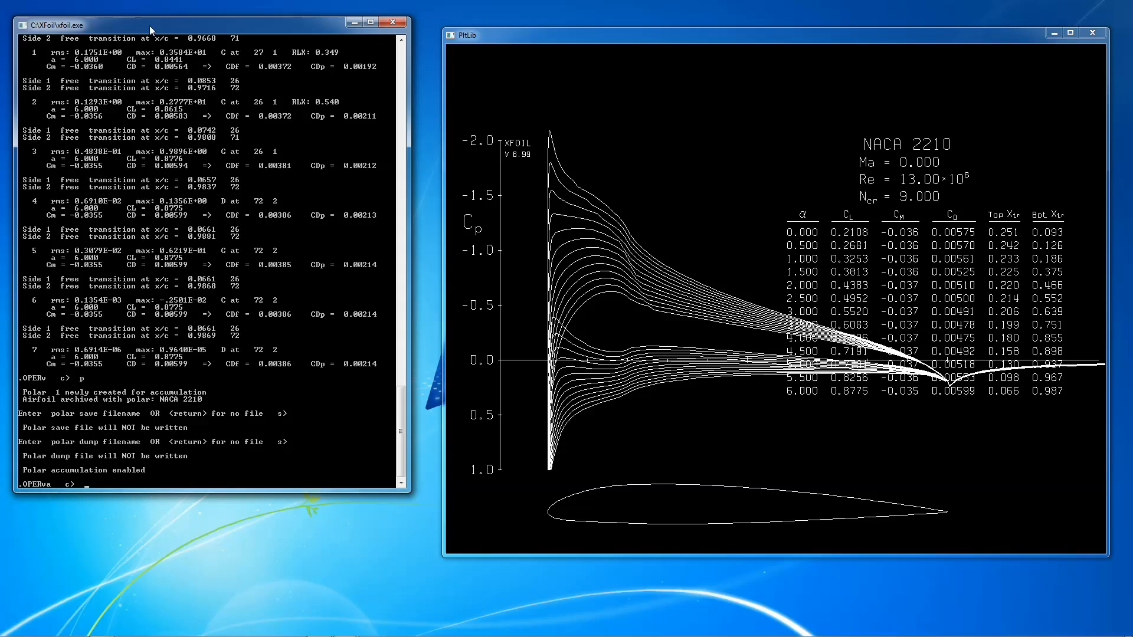
pyautogui.write('as -4 20 .5')
pyautogui.press('Return')
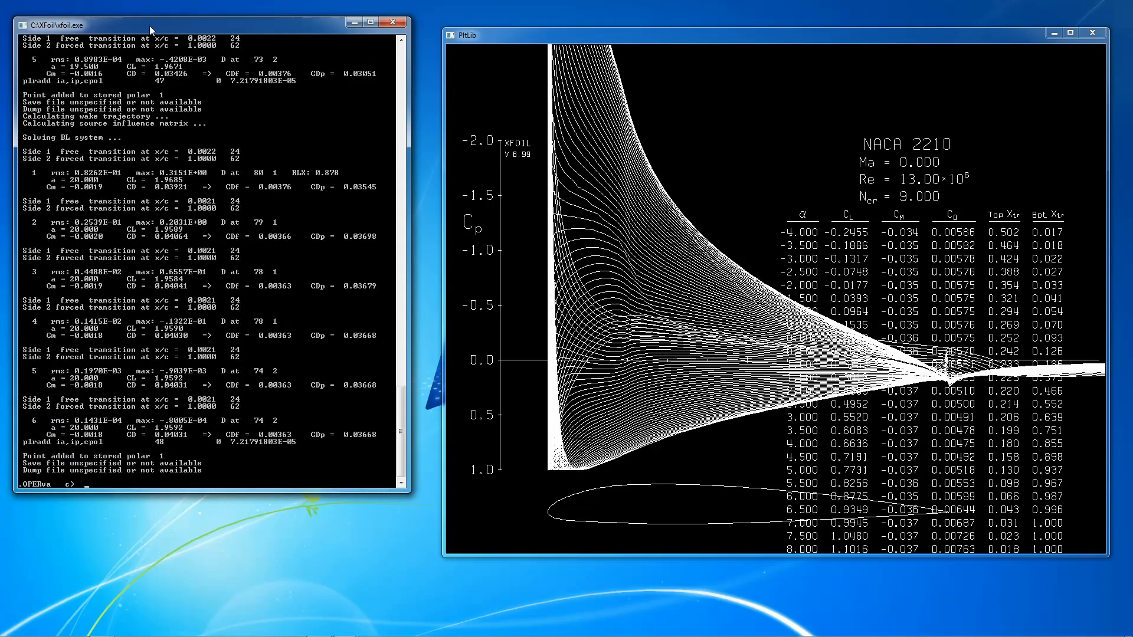
# Disable polar accumulation and plot the stored NACA 2210 polar.
pyautogui.write('p')
pyautogui.press('Return')
pyautogui.write('pp')
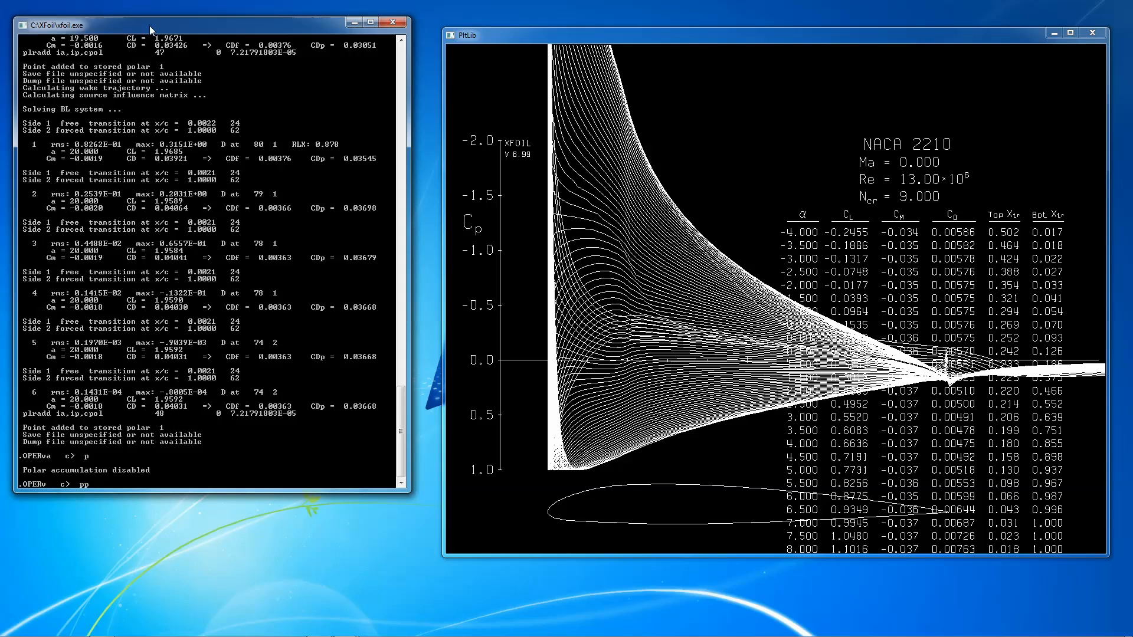
pyautogui.press('Return')
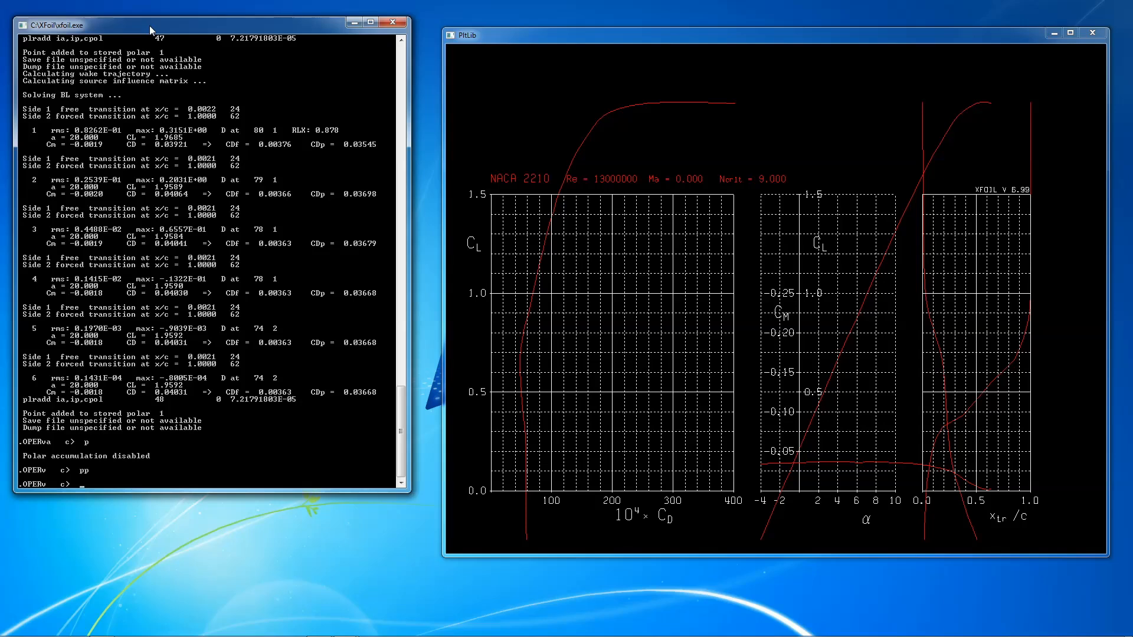
# Return to the top level, generate the NACA 23010 airfoil and re-enter the direct operating-point routine.
pyautogui.press('Return')
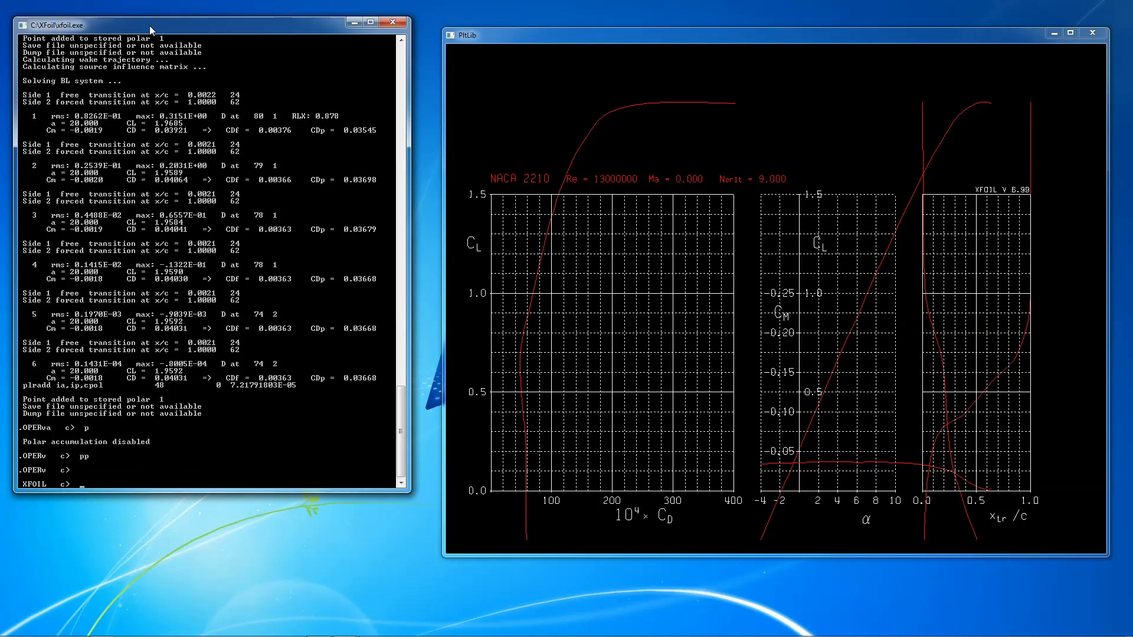
pyautogui.write('naca 23010')
pyautogui.press('Return')
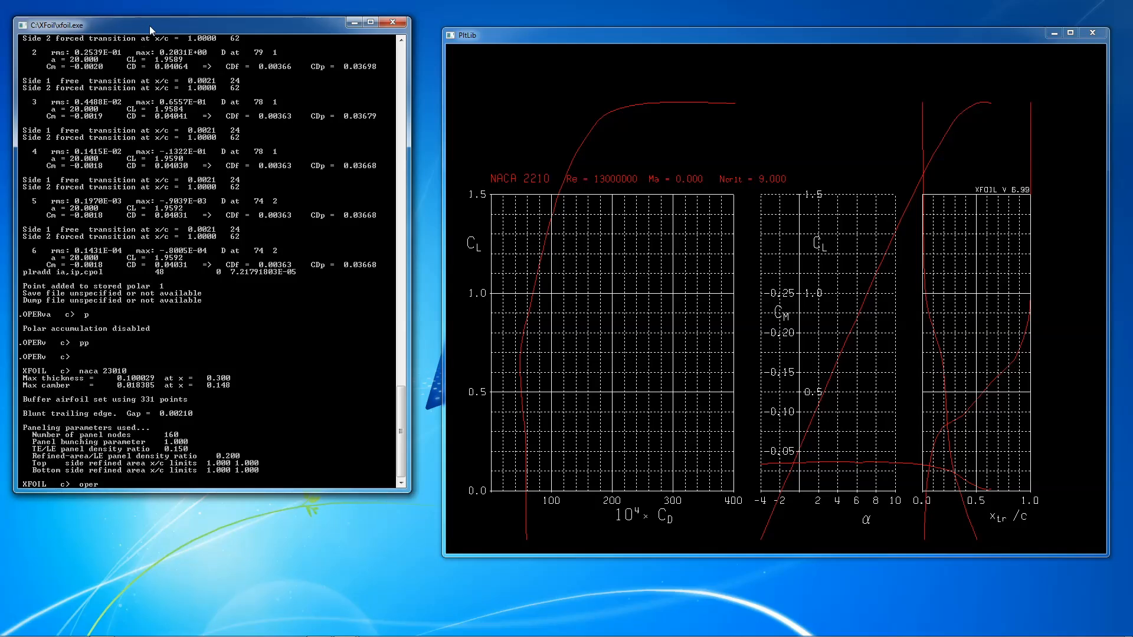
pyautogui.press('Return')
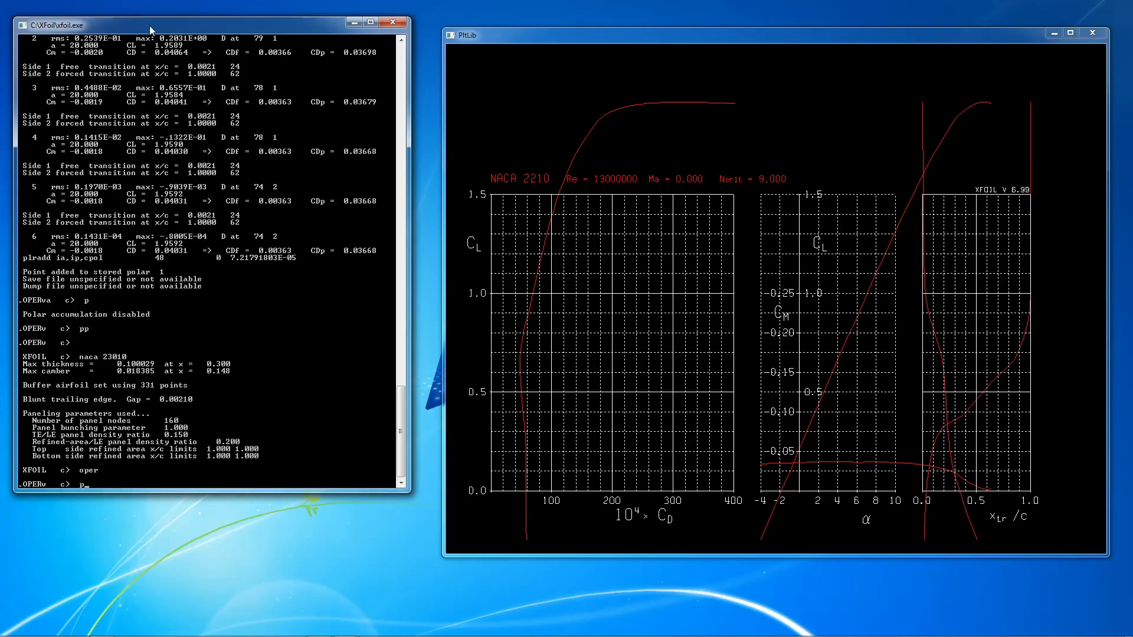
# Accumulate a NACA 23010 polar without save or dump files, sweeping alpha from -4 to 20 degrees in 0.5 degree increments.
pyautogui.press('Return')
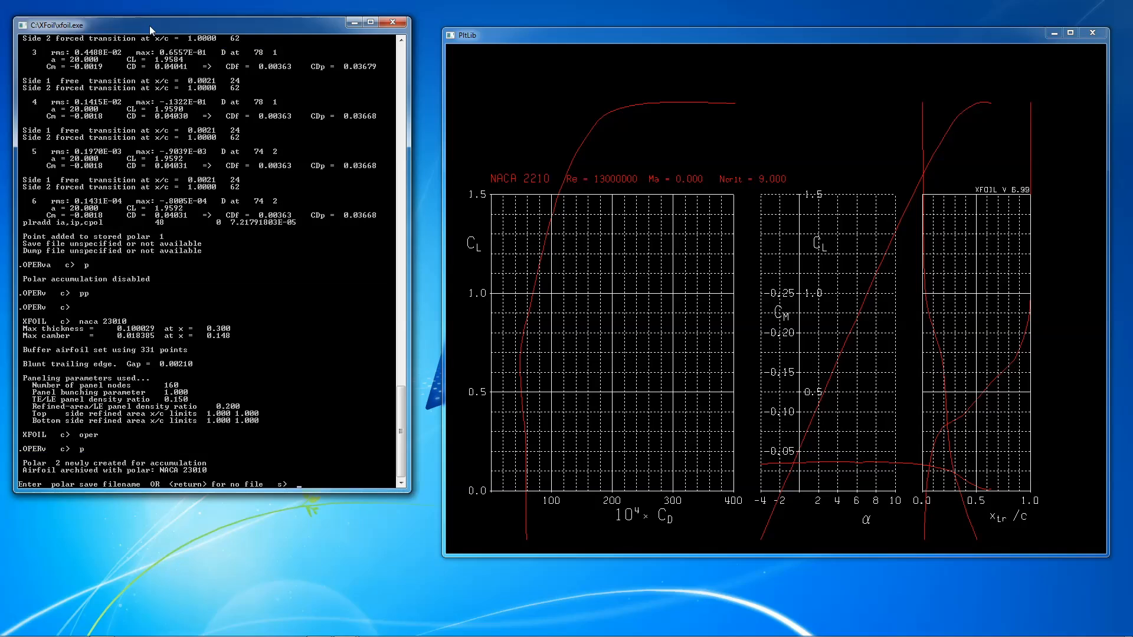
pyautogui.press('Return')
pyautogui.press('Return')
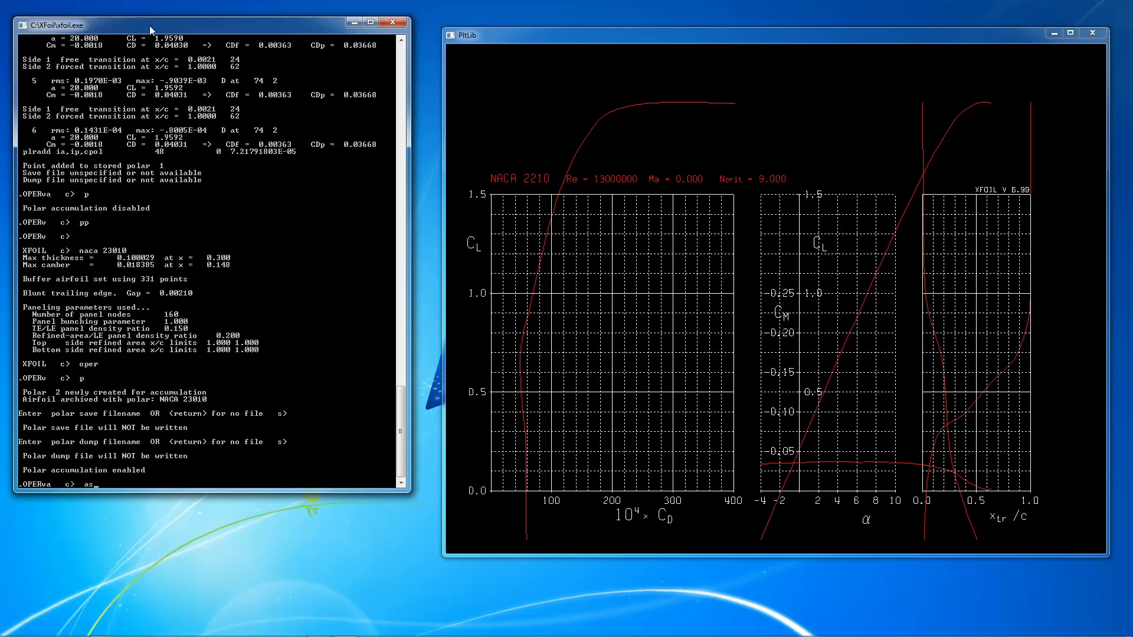
pyautogui.write('as -4 20 0.5')
pyautogui.press('Return')
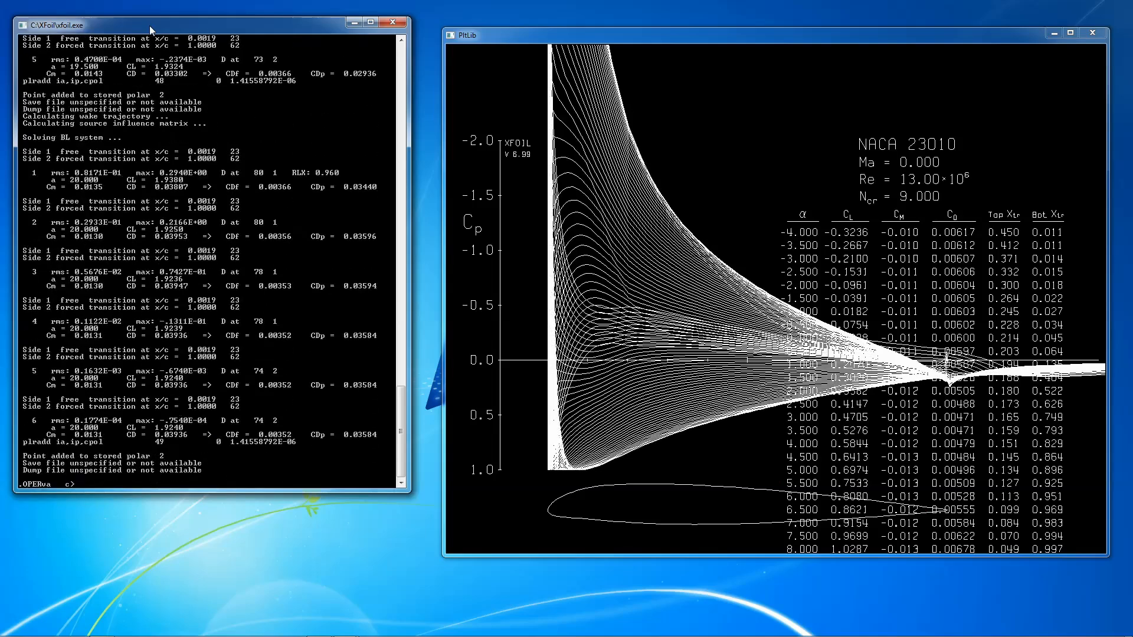
# Turn off polar accumulation and plot the NACA 2210 and NACA 23010 polars together for comparison.
pyautogui.write('p')
pyautogui.press('Return')
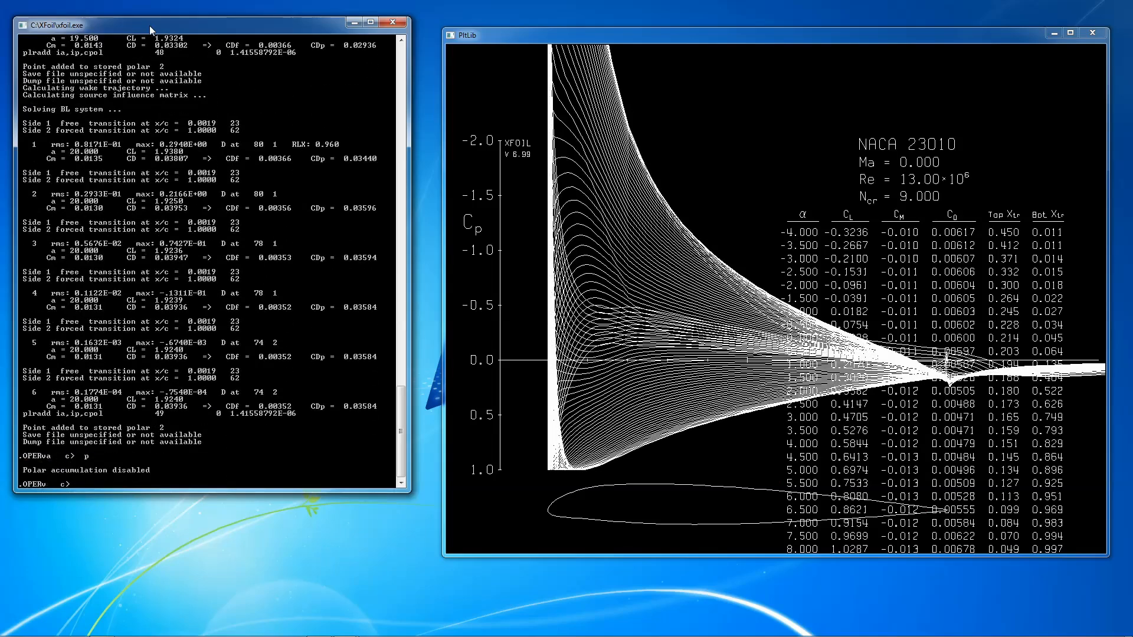
pyautogui.write('pp')
pyautogui.press('Return')
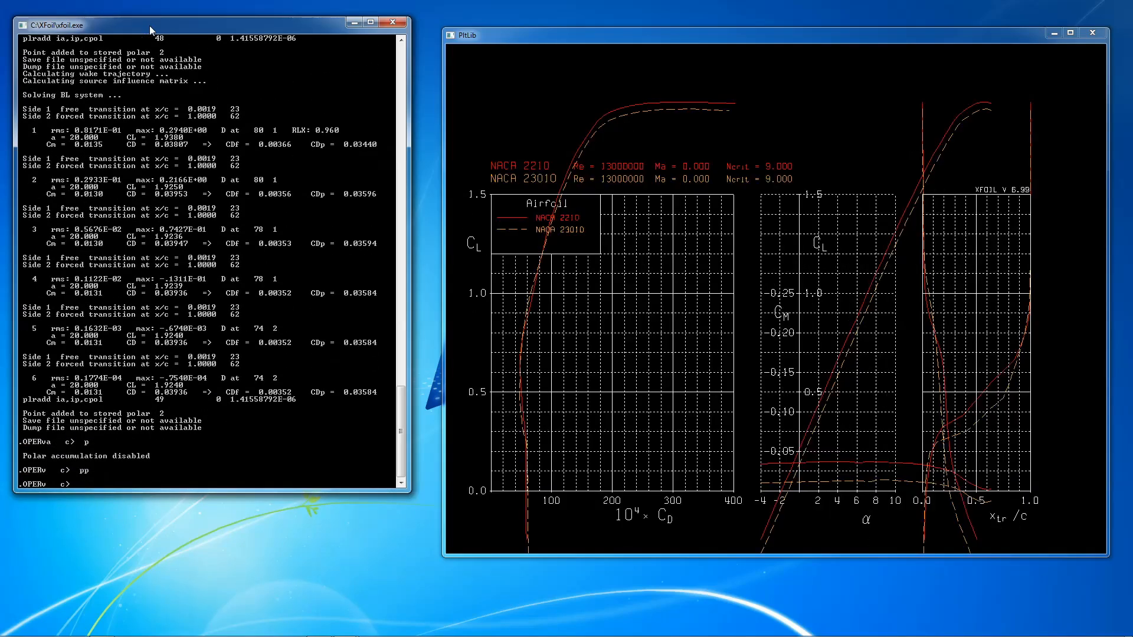